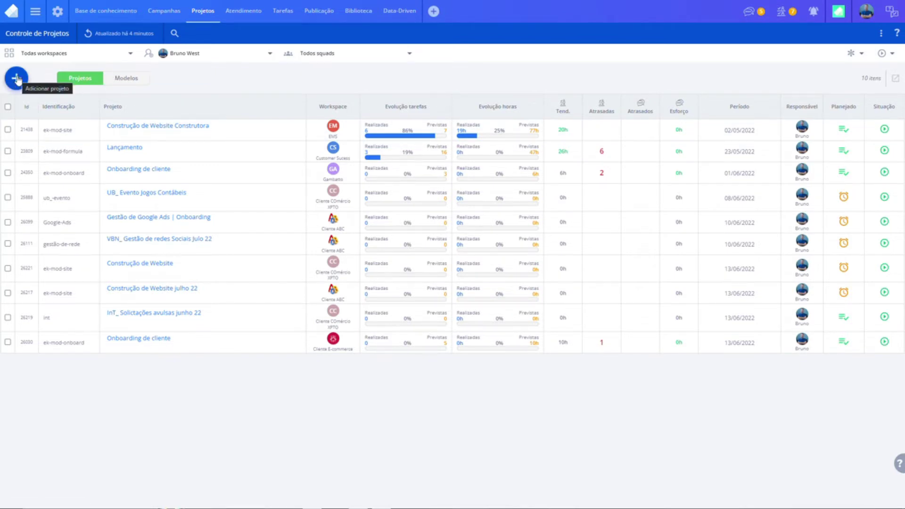
# Step: Start a new project named "fee mensal" and assign it to the _Minha Agência workspace
pyautogui.click(17, 78)
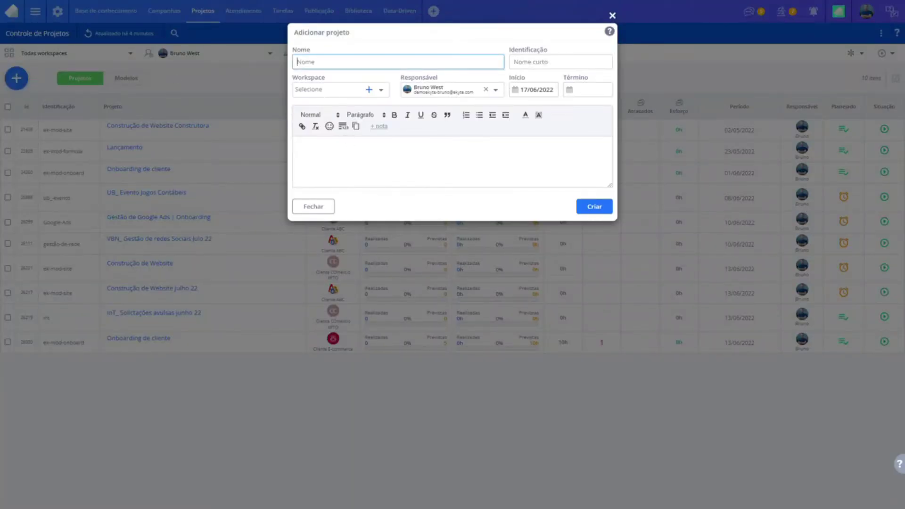
pyautogui.write('fee me')
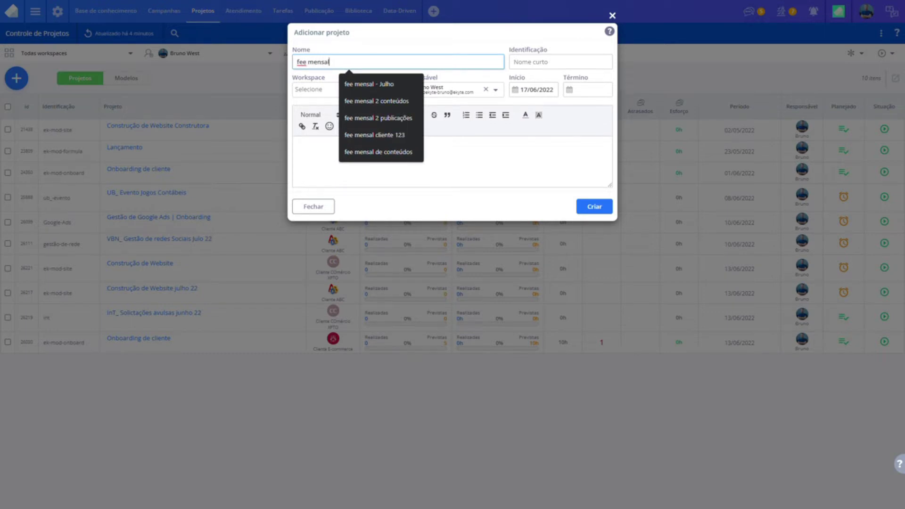
pyautogui.write('nsal')
pyautogui.click(529, 146)
pyautogui.click(307, 89)
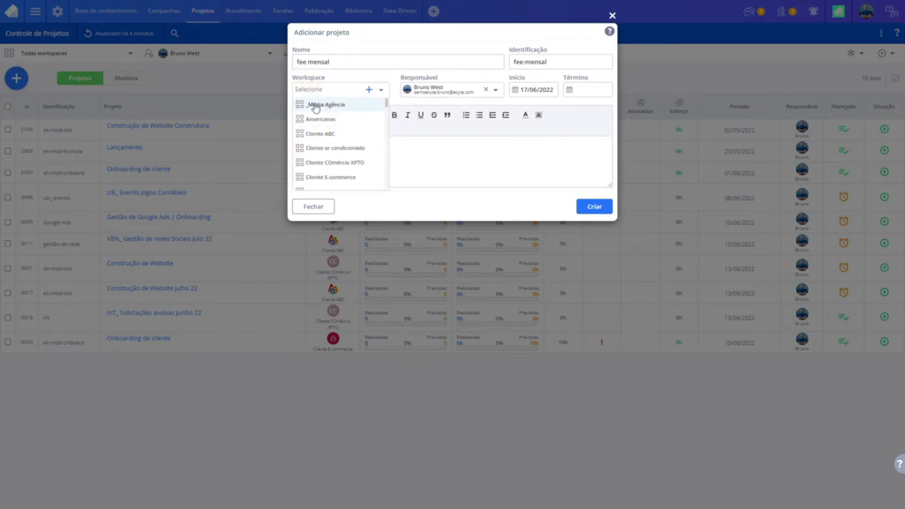
pyautogui.click(315, 105)
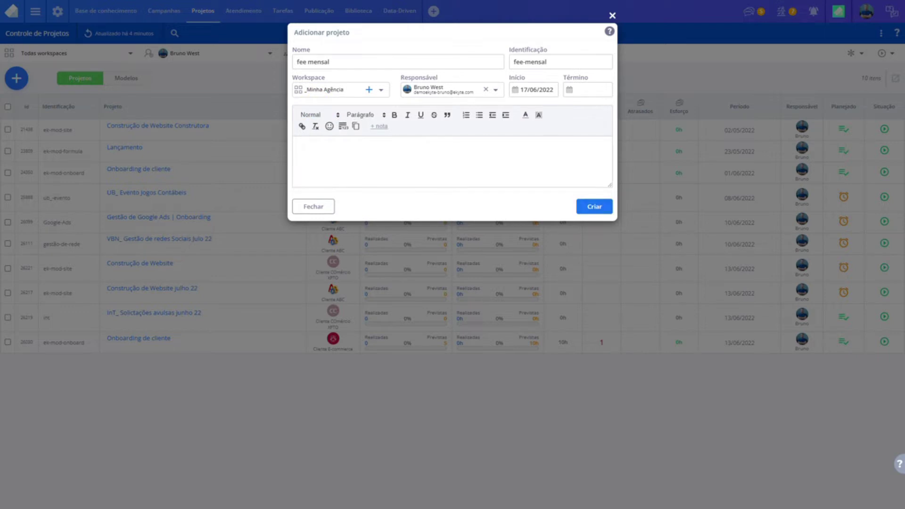
# Step: Set the project's end date to 28/07/2022, create the project and dismiss the new-task form
pyautogui.click(572, 89)
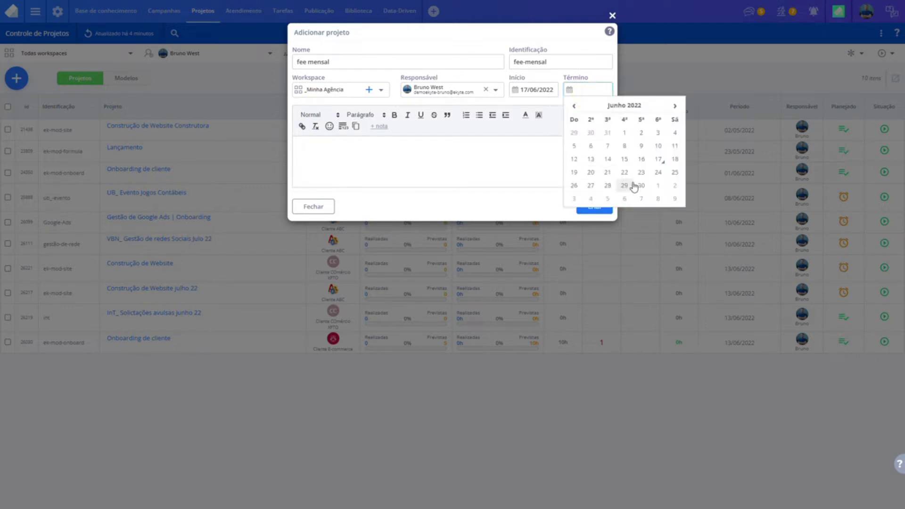
pyautogui.click(675, 106)
pyautogui.click(641, 185)
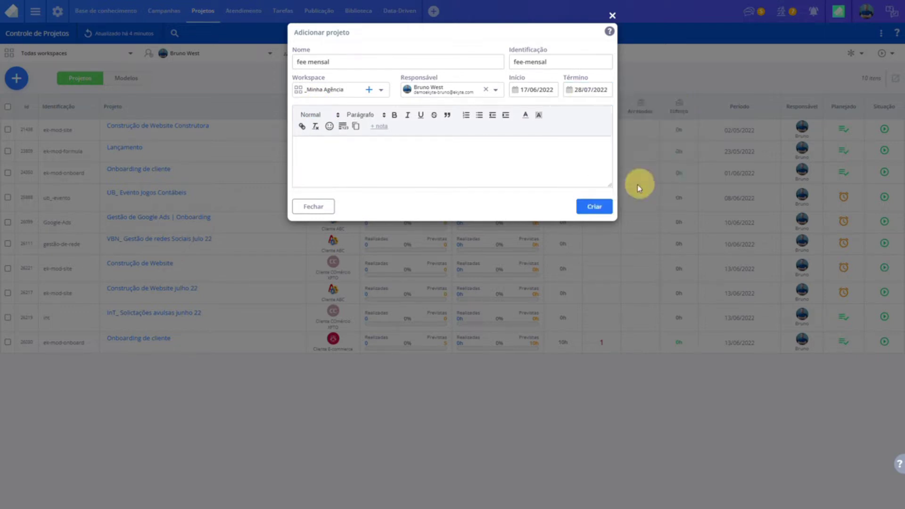
pyautogui.click(595, 200)
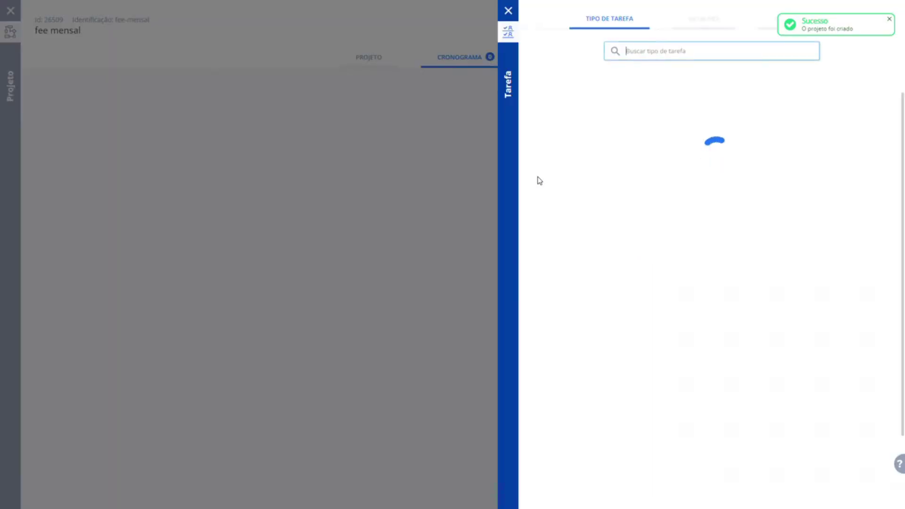
pyautogui.click(454, 211)
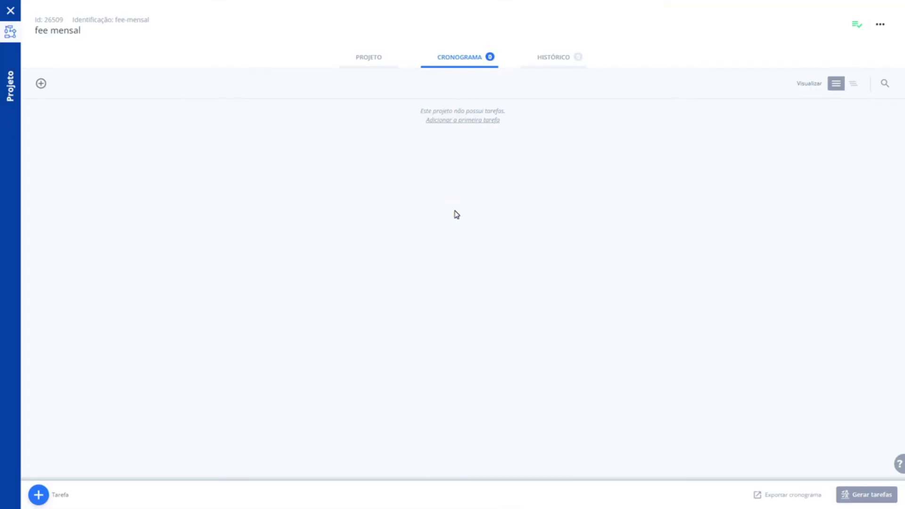
# Step: Download the example CSV file for importing a schedule into the fee mensal project, then close the import dialog
pyautogui.click(885, 26)
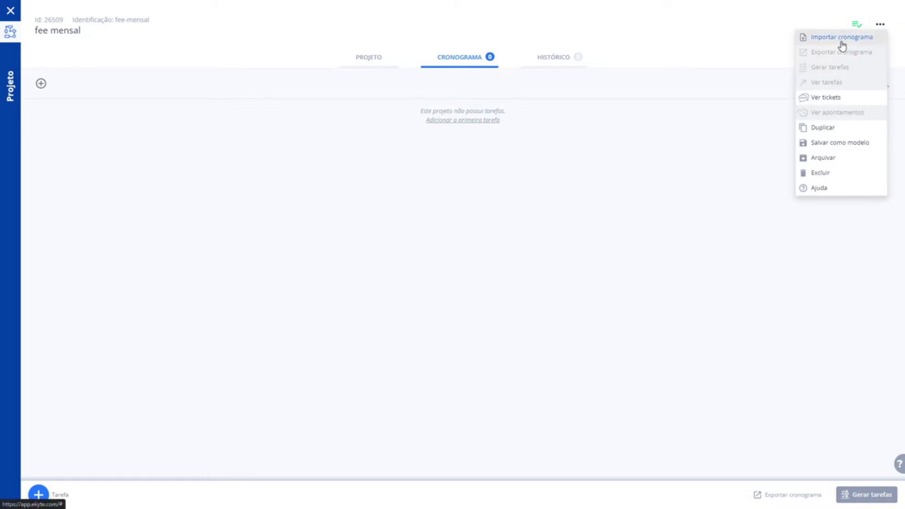
pyautogui.click(842, 42)
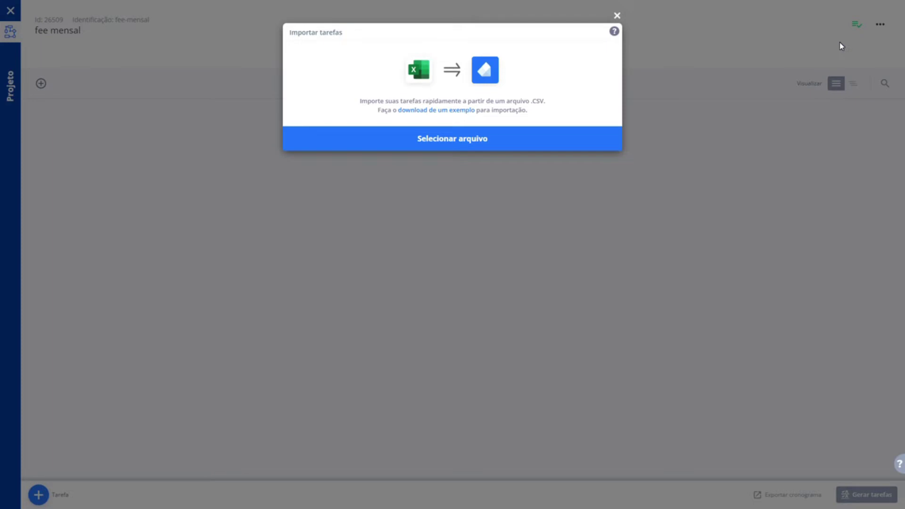
pyautogui.click(435, 115)
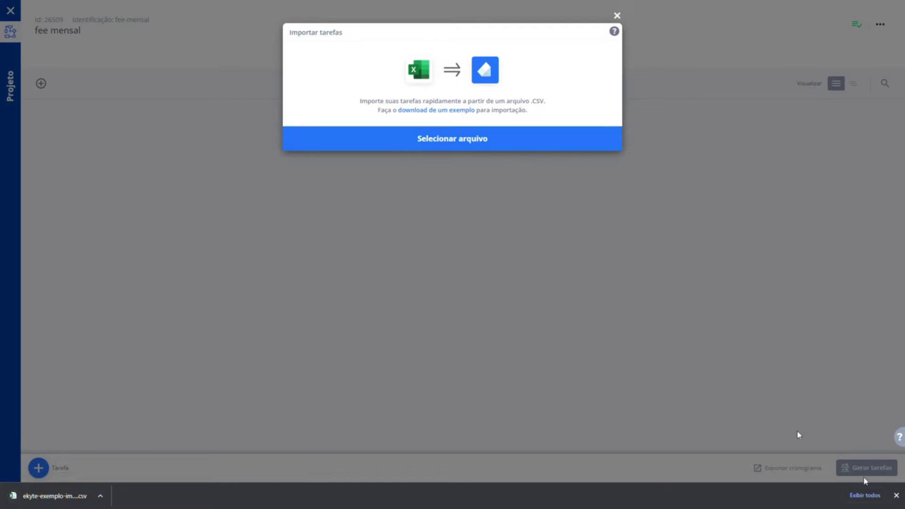
pyautogui.click(780, 323)
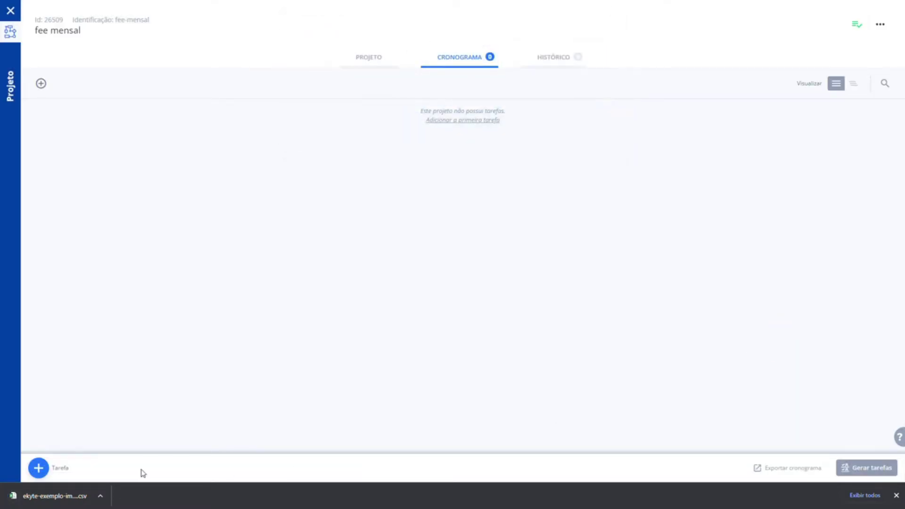
pyautogui.click(896, 494)
pyautogui.click(603, 320)
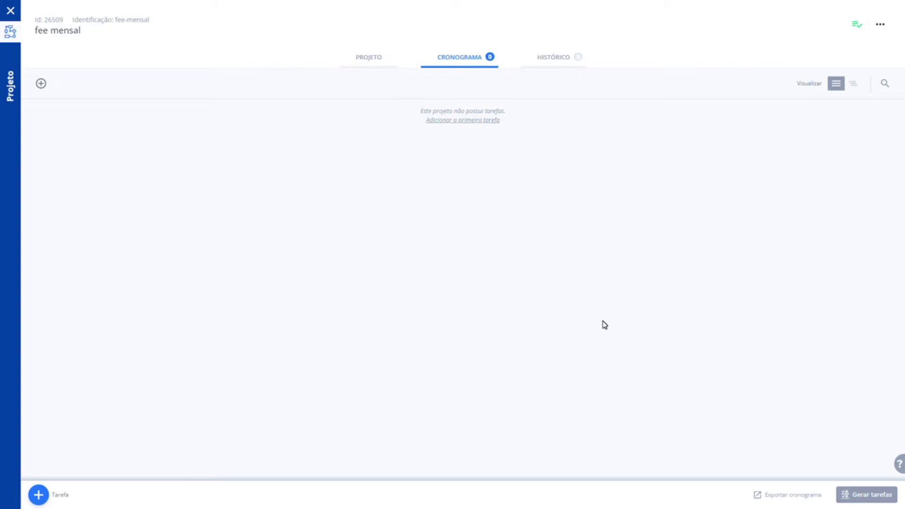
# Step: Leave the project and look up the task type IDs in the task type settings
pyautogui.hotkey('alt', 'Tab')
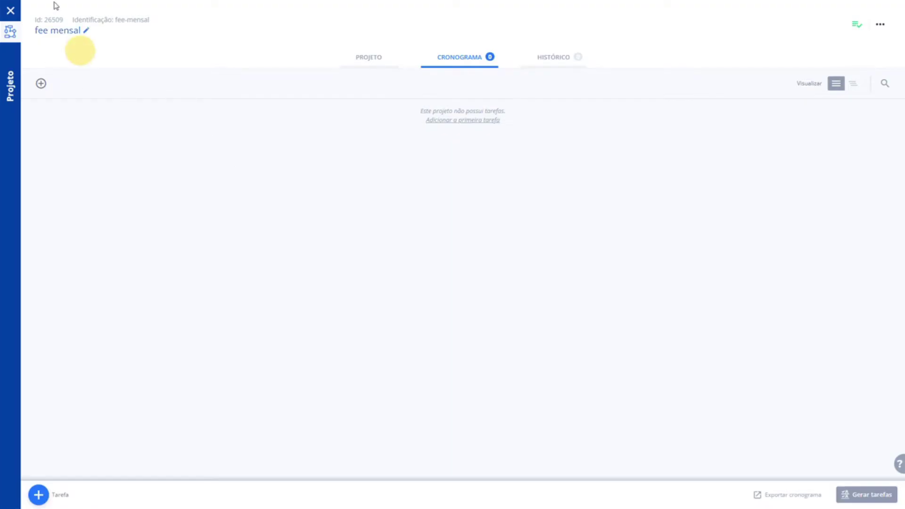
pyautogui.click(10, 11)
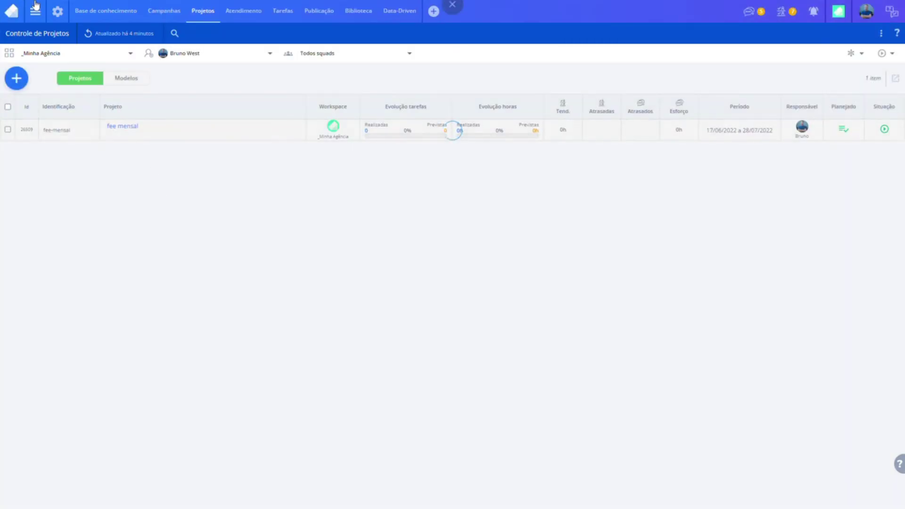
pyautogui.click(57, 11)
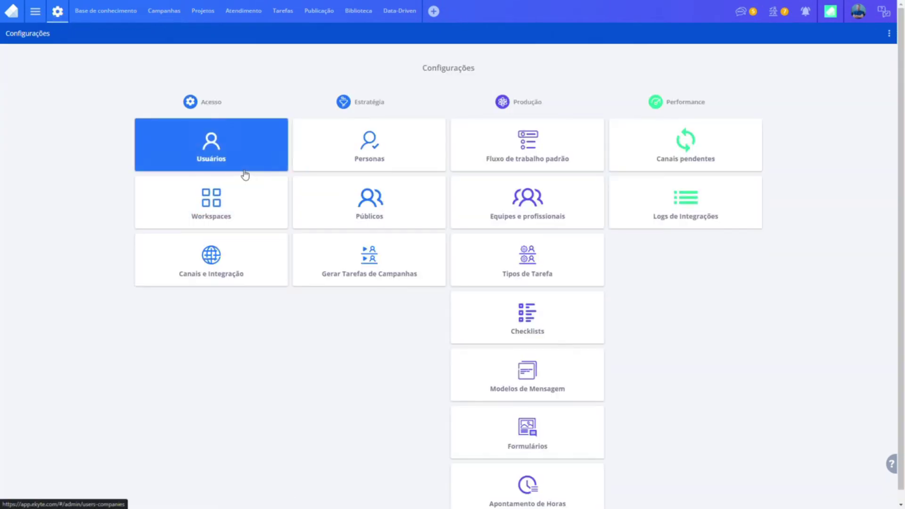
pyautogui.click(583, 272)
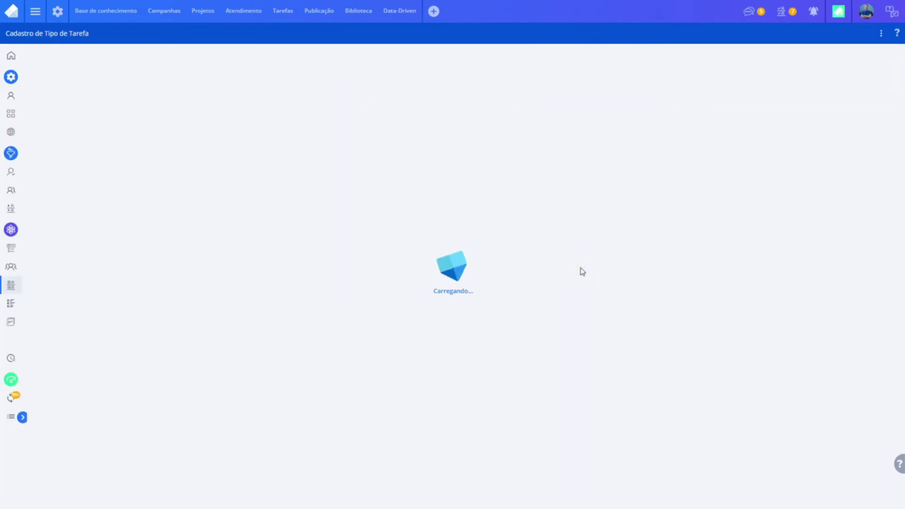
pyautogui.click(255, 71)
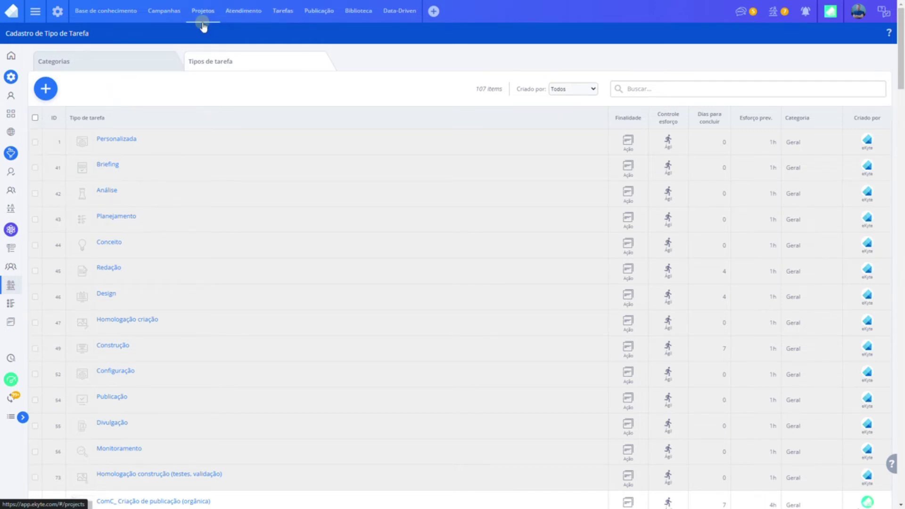
# Step: Switch to Google Sheets and review the columns of the example import spreadsheet
pyautogui.hotkey('ctrl', 'Tab')
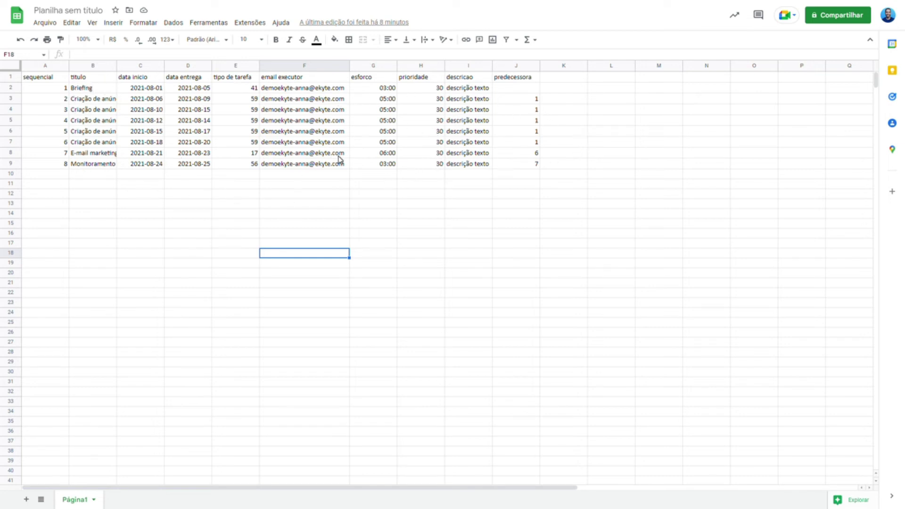
pyautogui.click(178, 204)
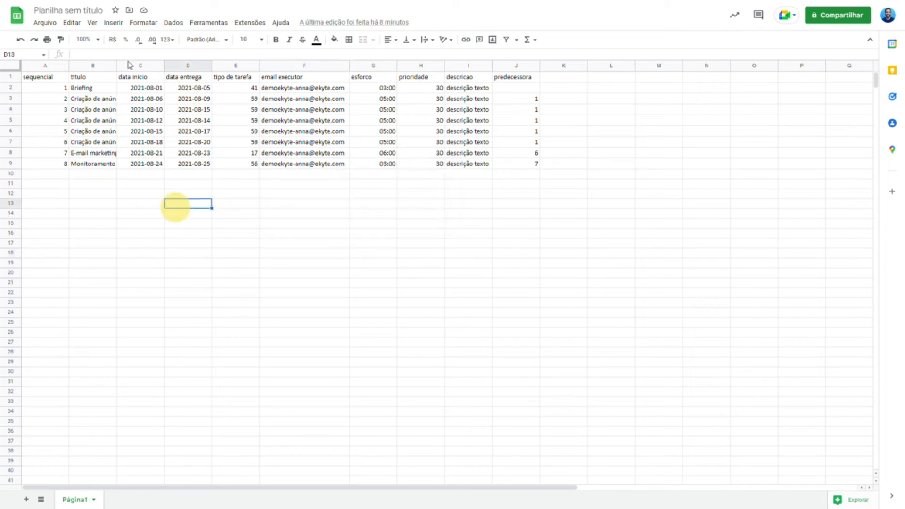
pyautogui.click(263, 165)
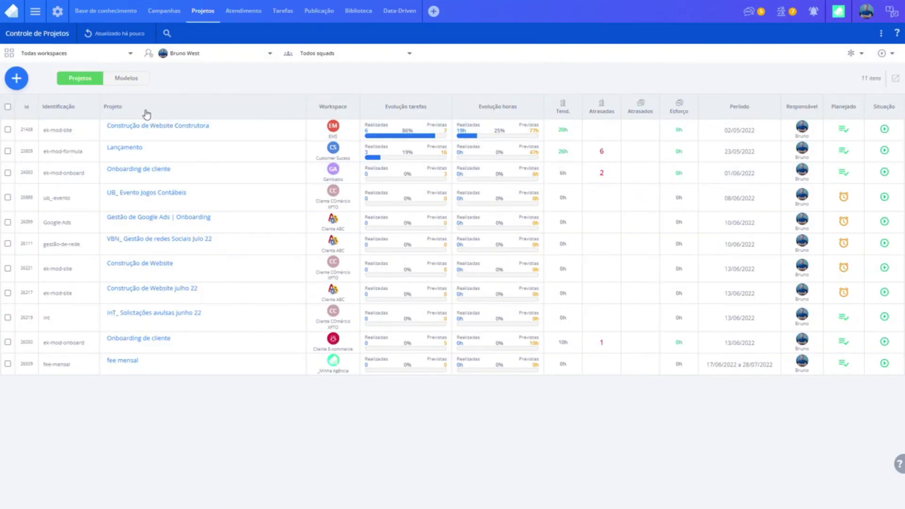
# Step: Import the schedule from the most recent ekyte-exemplo-importacao (3).csv in the file library into the fee mensal project
pyautogui.click(125, 361)
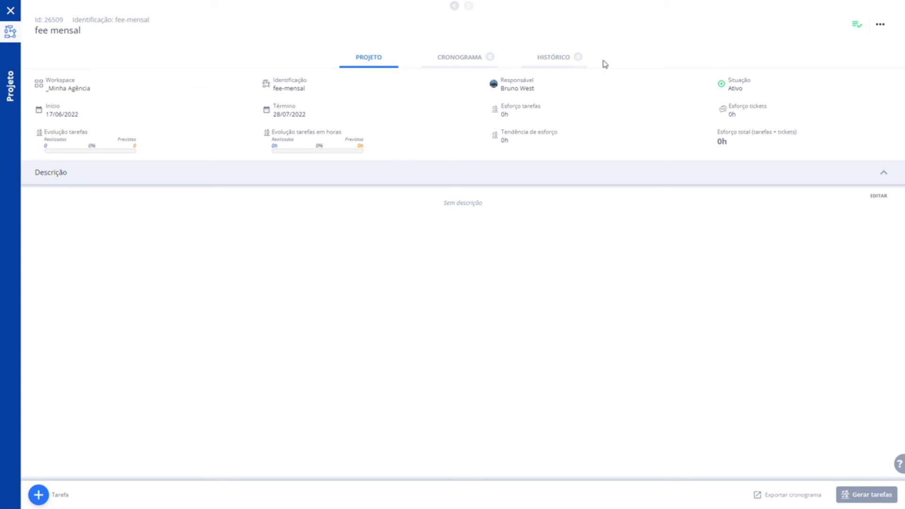
pyautogui.click(881, 25)
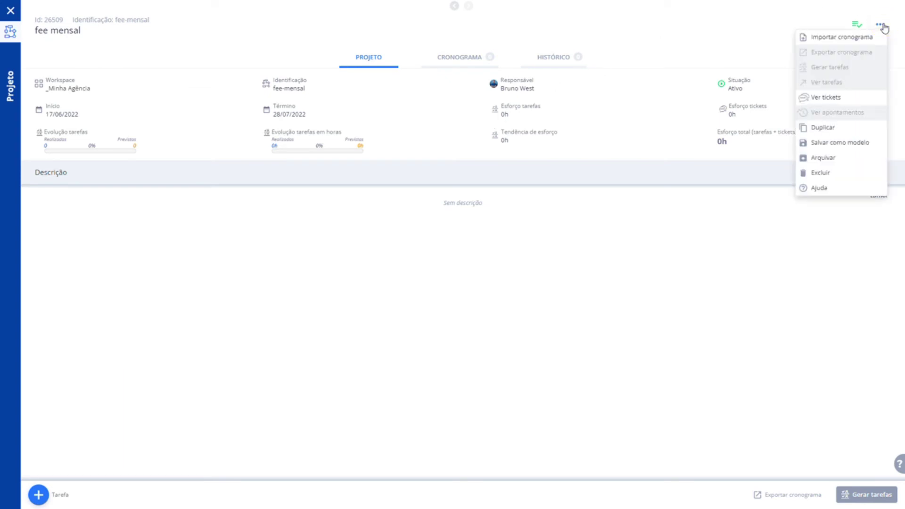
pyautogui.click(861, 37)
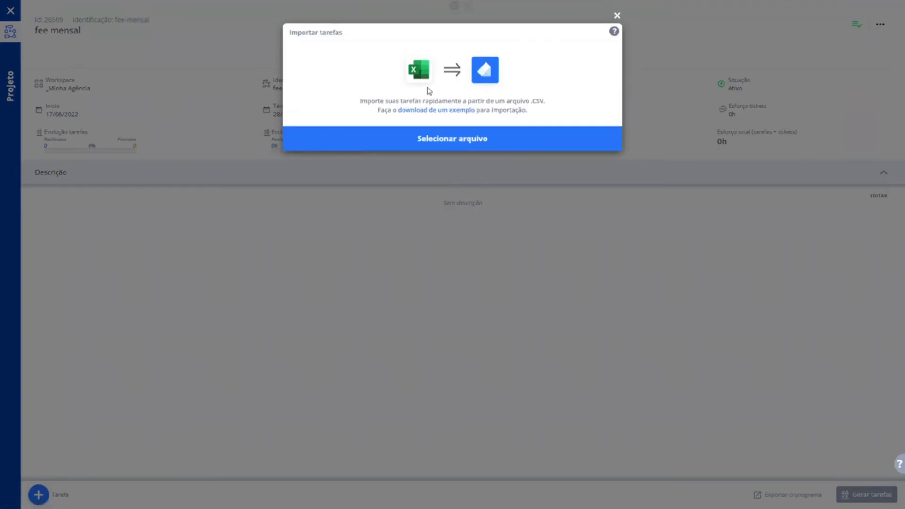
pyautogui.click(427, 138)
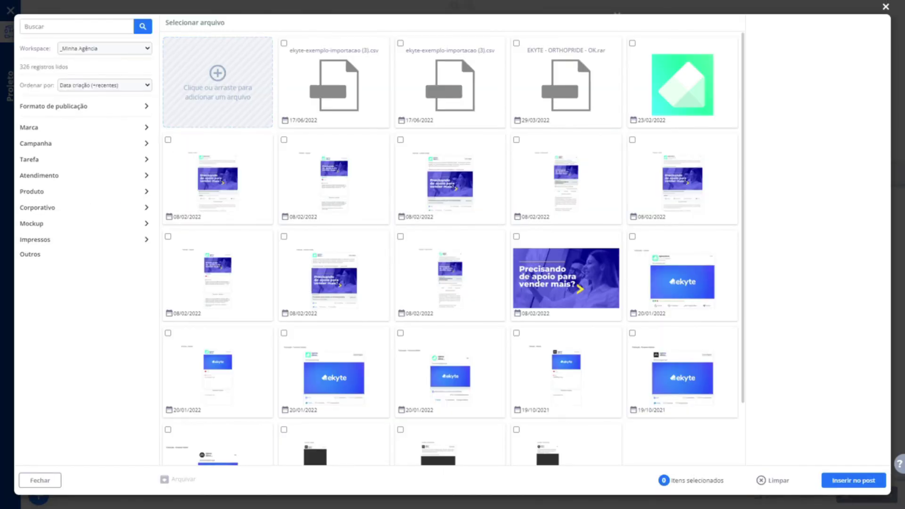
pyautogui.click(314, 69)
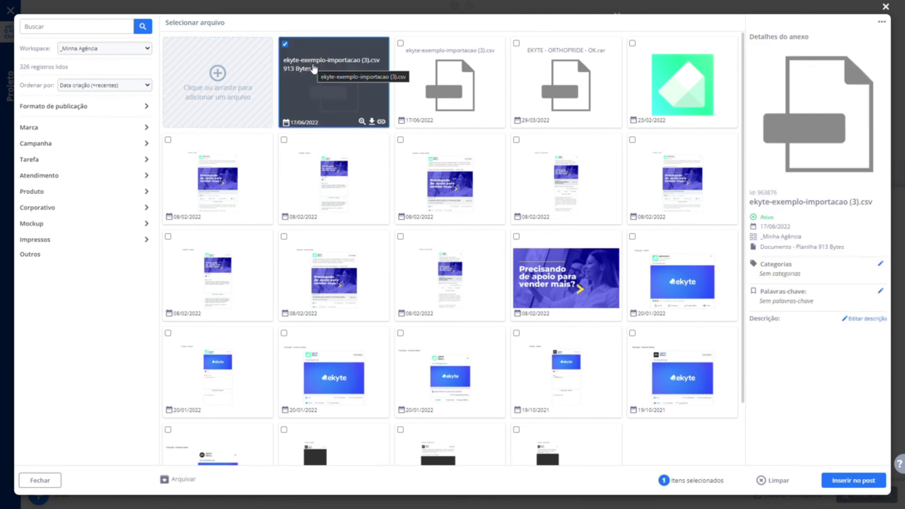
pyautogui.click(866, 482)
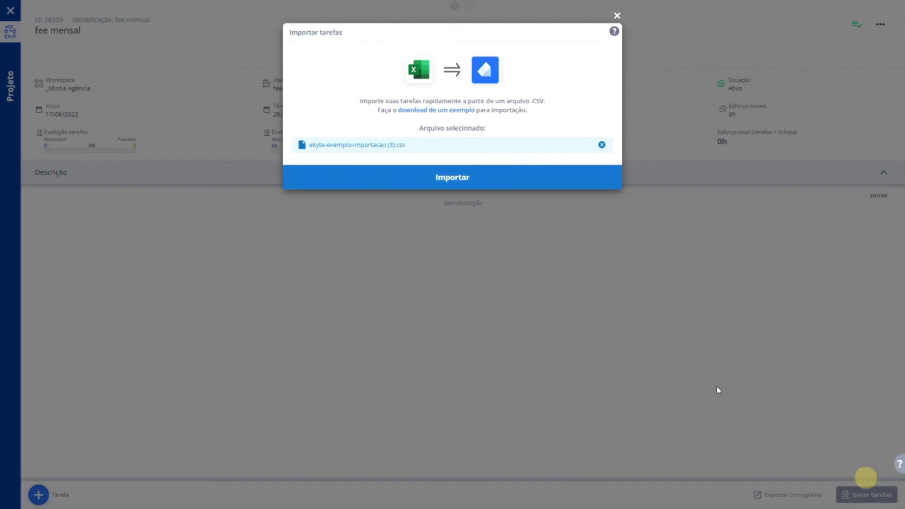
pyautogui.click(461, 186)
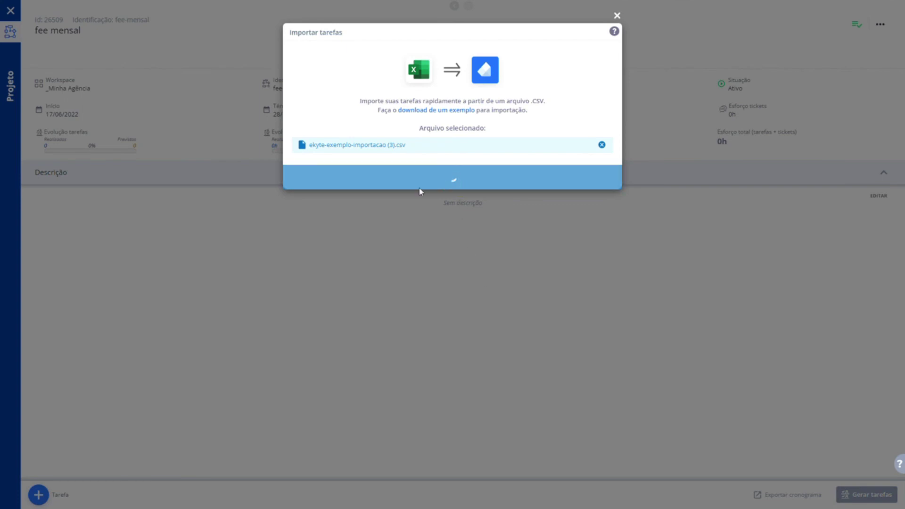